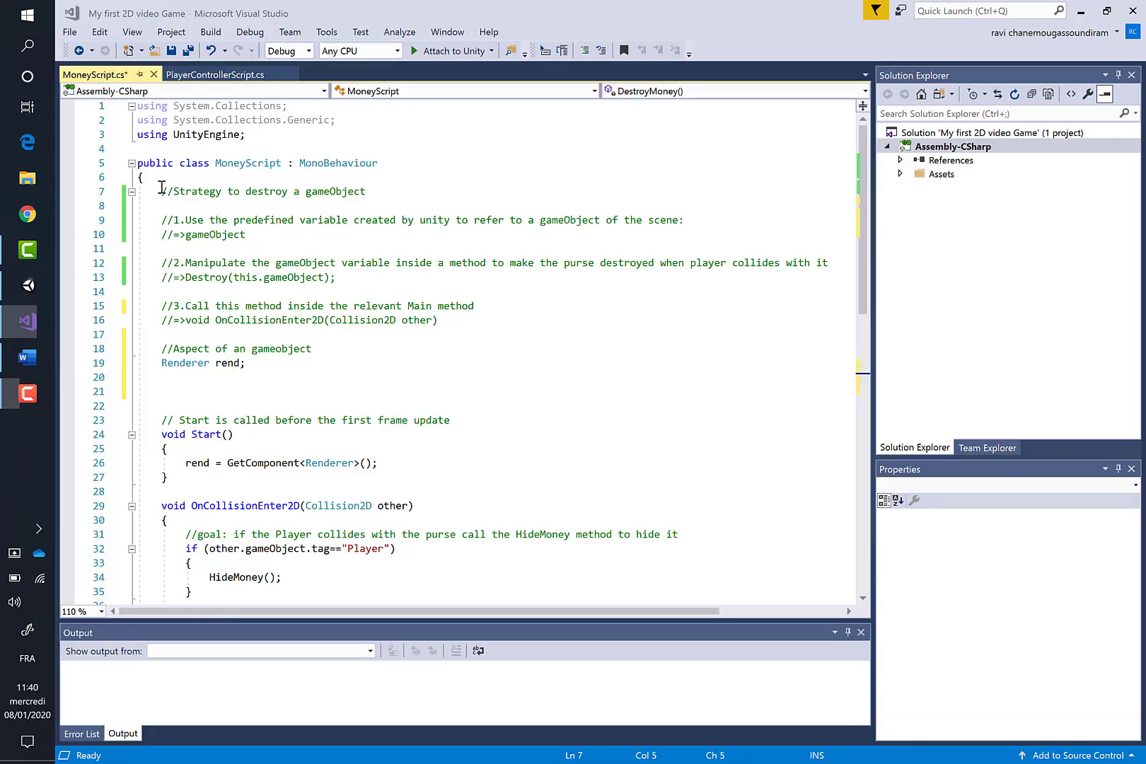
Highlight the destroy-strategy heading and the step 1 note about the predefined gameObject variable.
left_click_drag(161, 191, 381, 193)
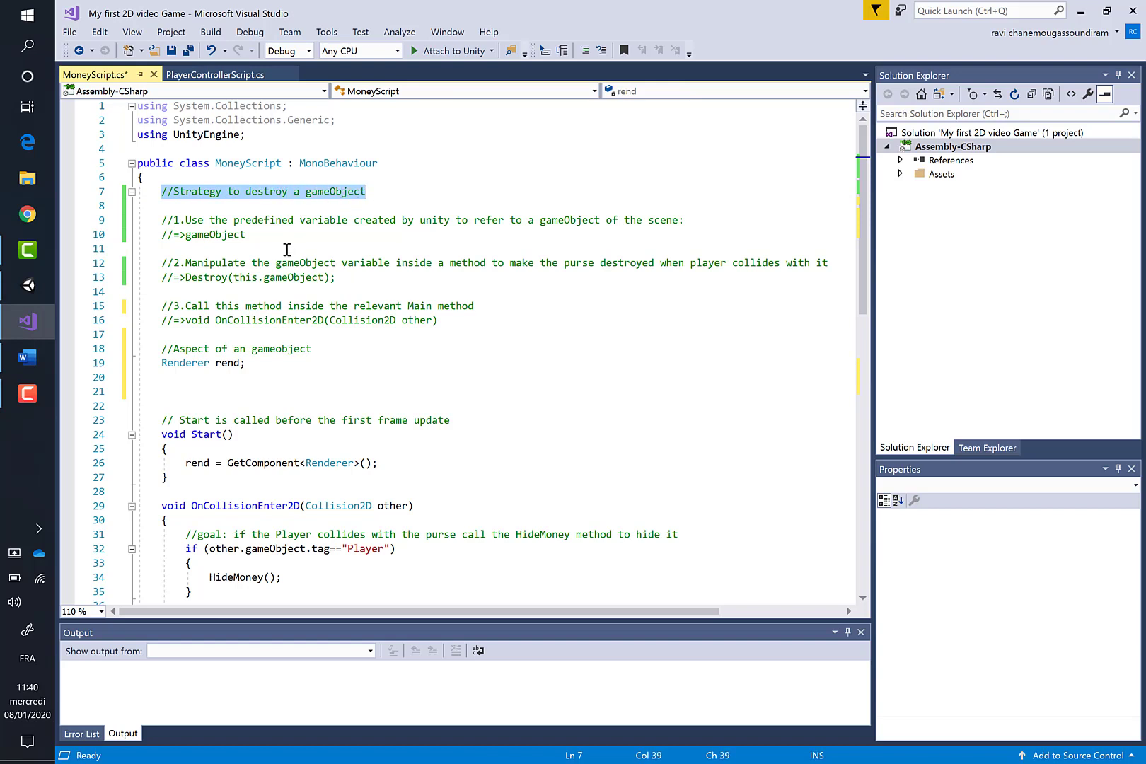
left_click(163, 220)
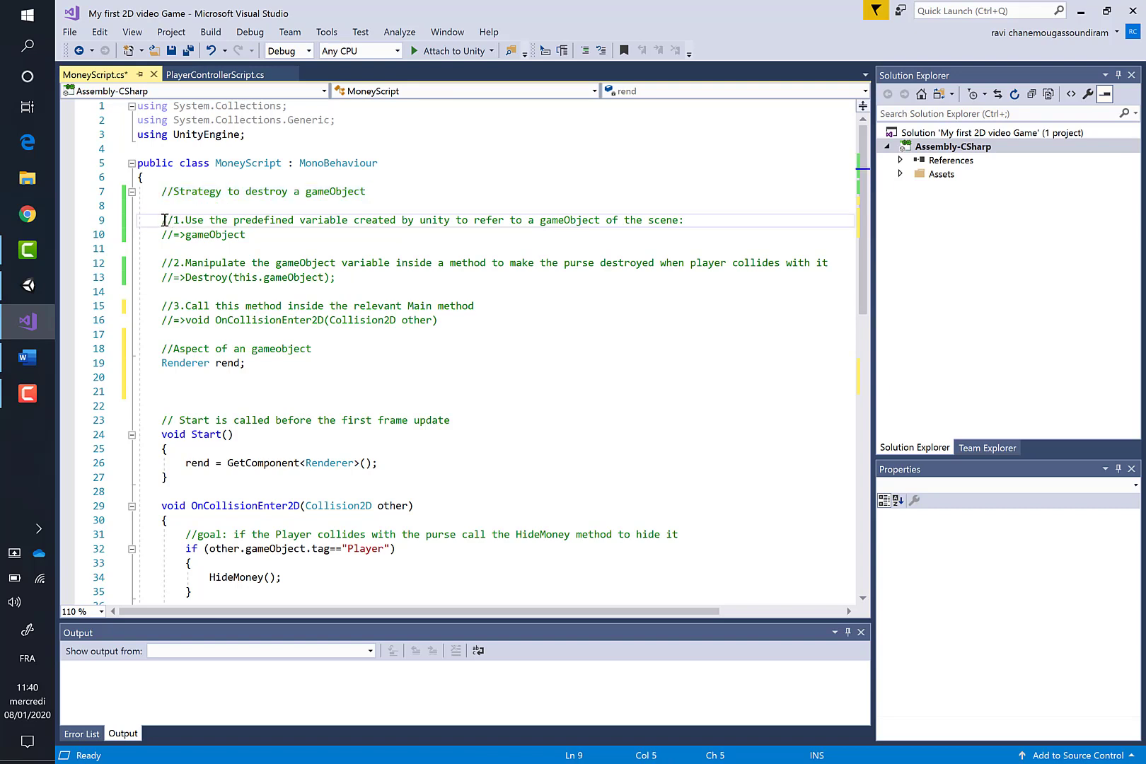
left_click_drag(163, 220, 225, 219)
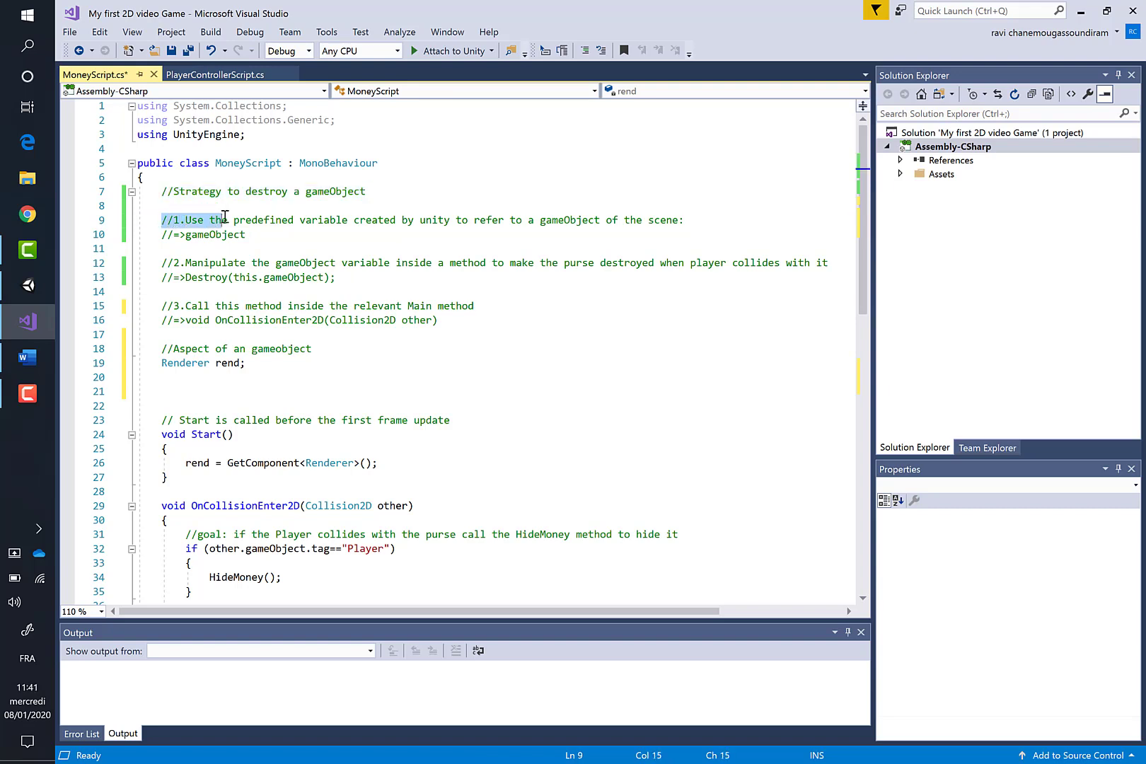
left_click_drag(225, 219, 266, 222)
left_click_drag(266, 222, 348, 222)
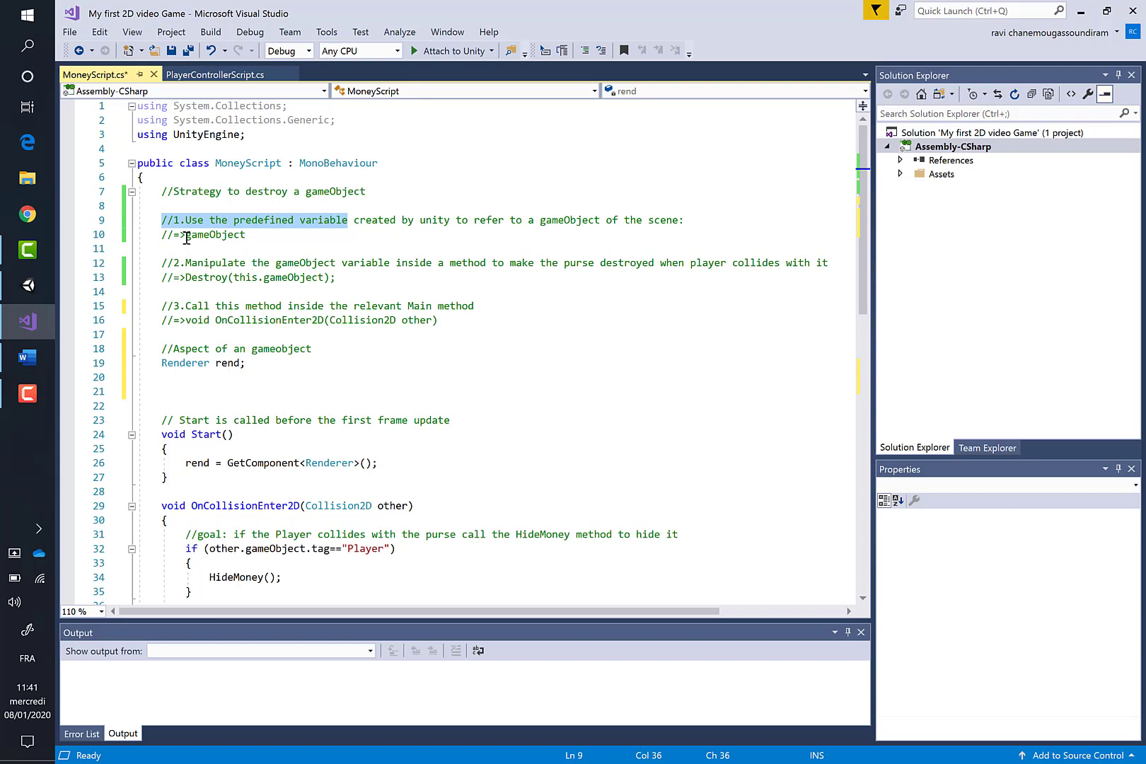
left_click_drag(186, 234, 246, 234)
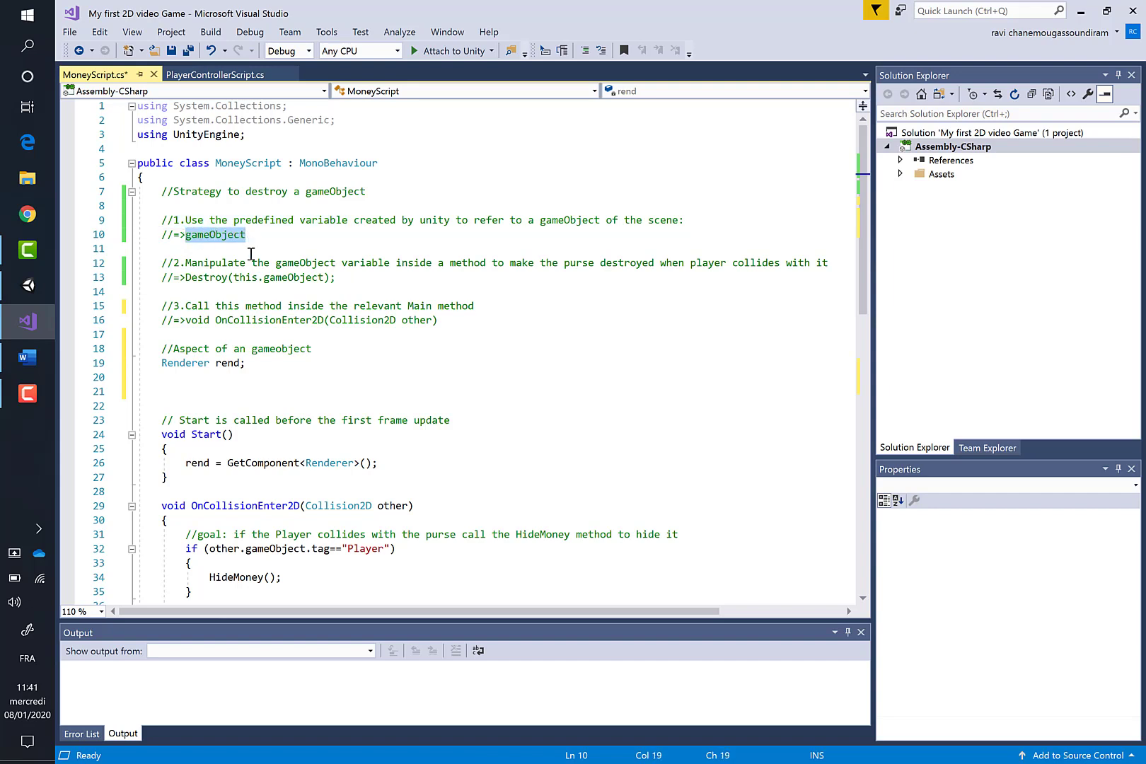
key("Down")
key("Down")
key("Down")
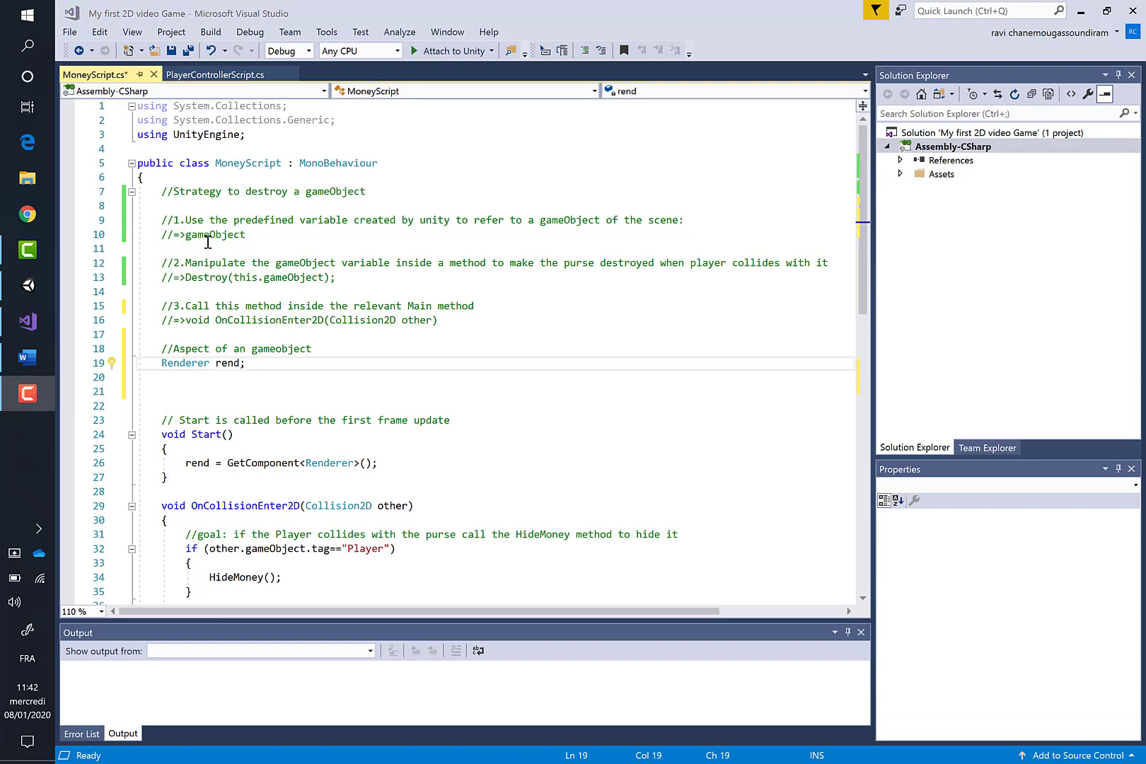
left_click(186, 235)
left_click_drag(186, 234, 249, 234)
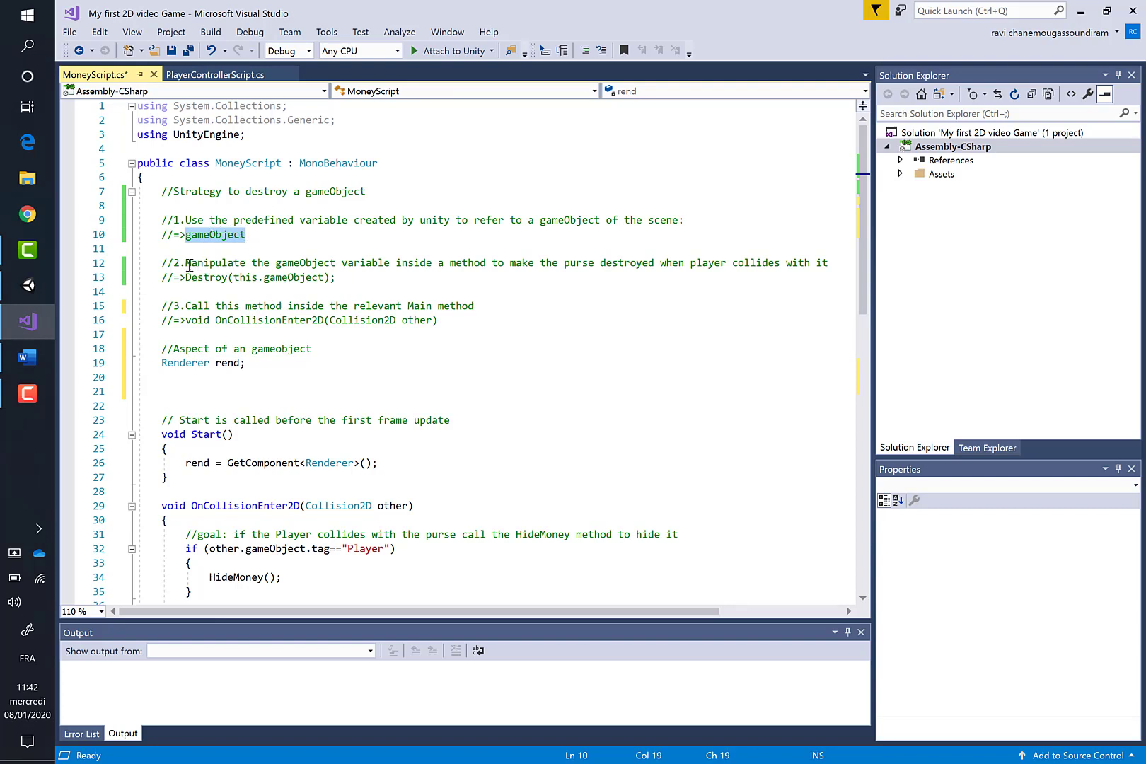
Highlight the step 2 Destroy explanation and the step 3 OnCollisionEnter2D note.
left_click_drag(188, 263, 658, 266)
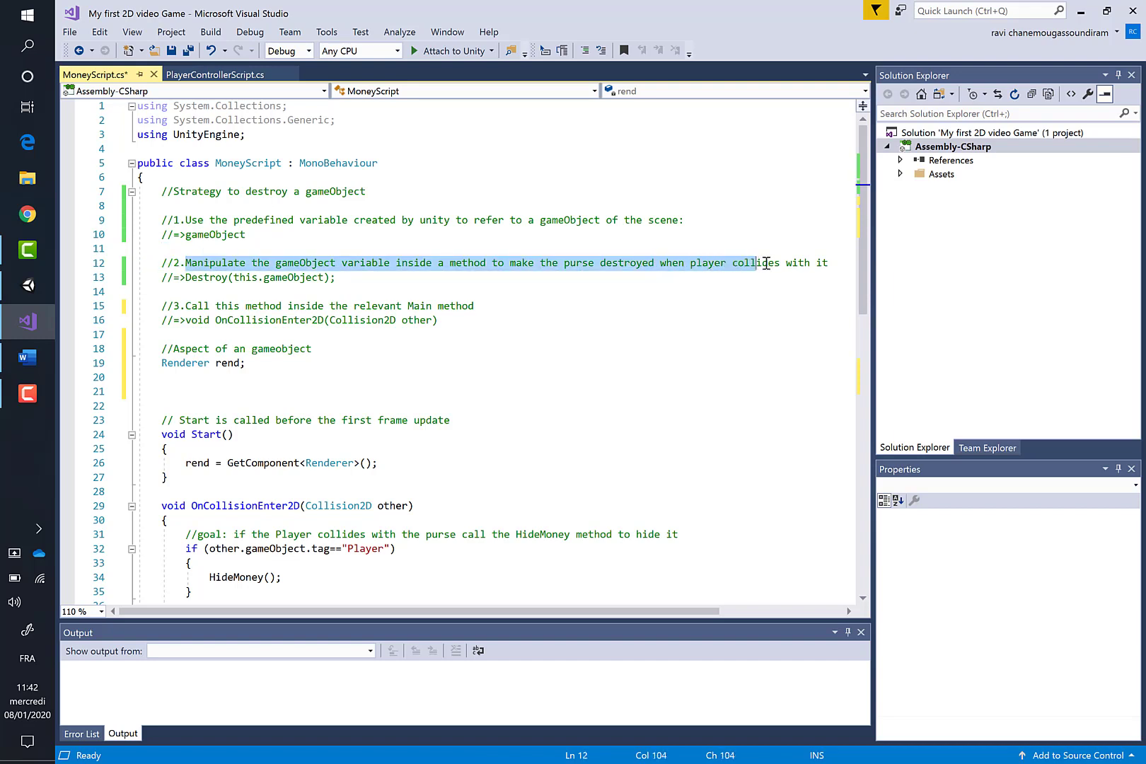
left_click_drag(658, 266, 777, 263)
left_click_drag(186, 278, 229, 280)
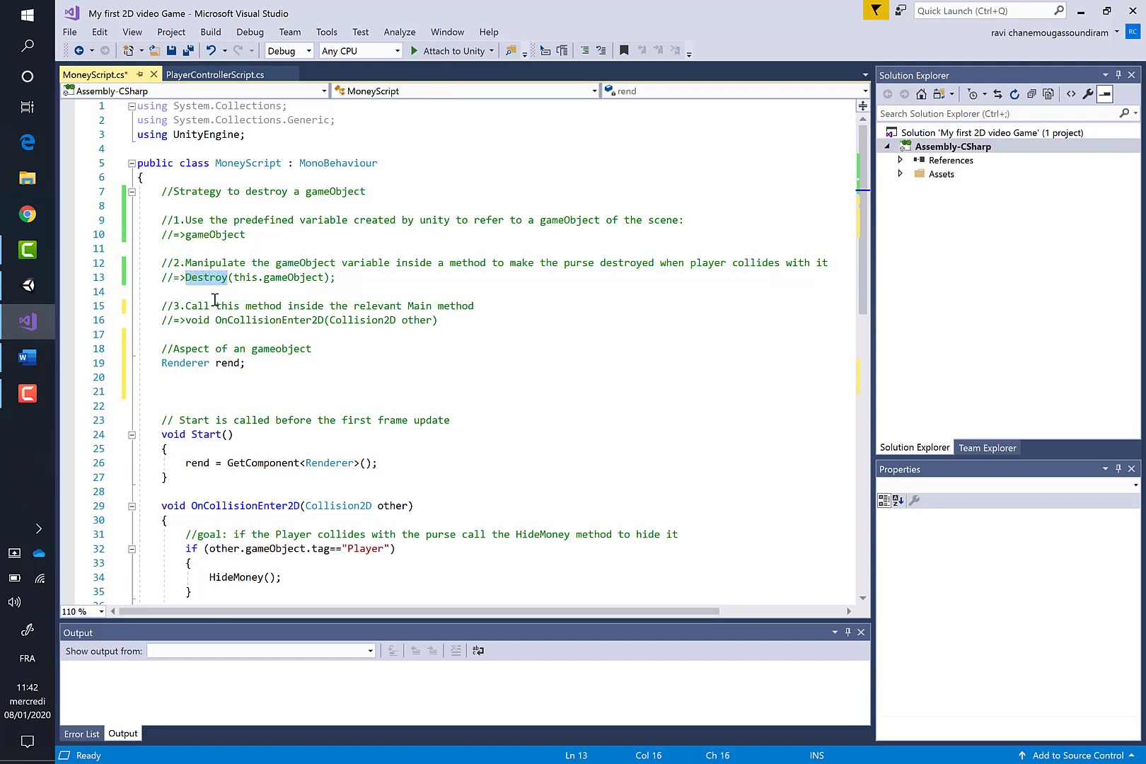
left_click_drag(162, 308, 481, 307)
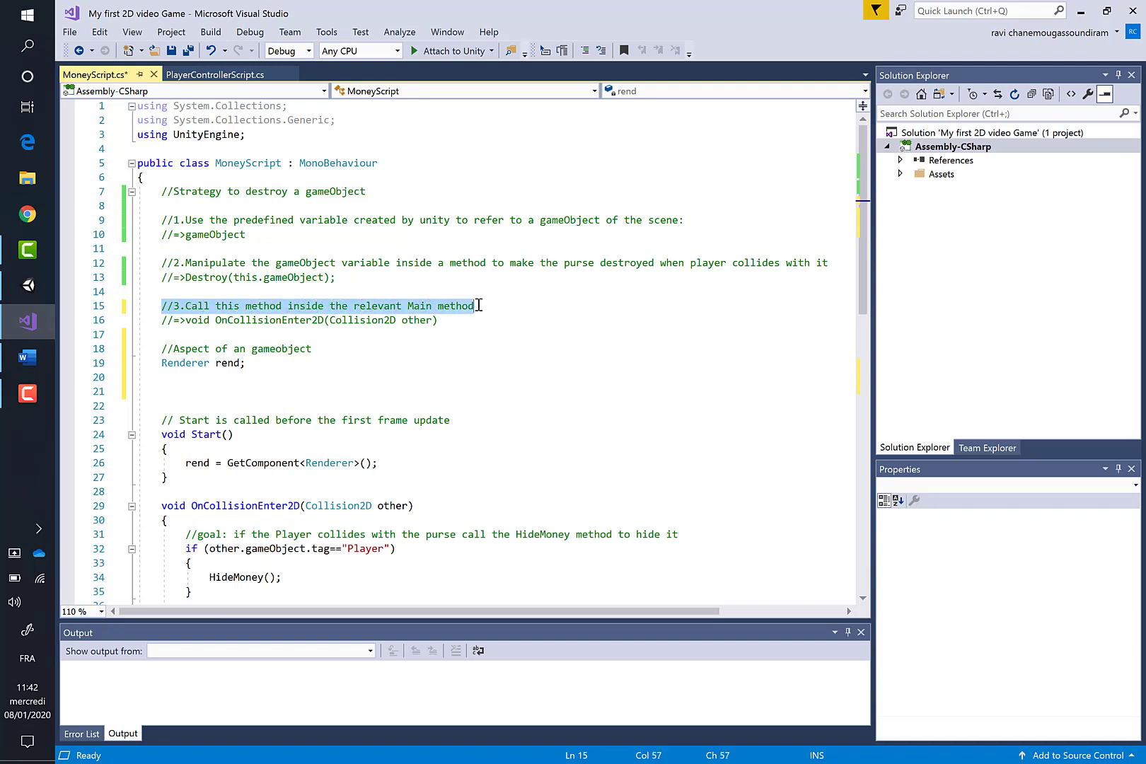
left_click_drag(215, 320, 324, 321)
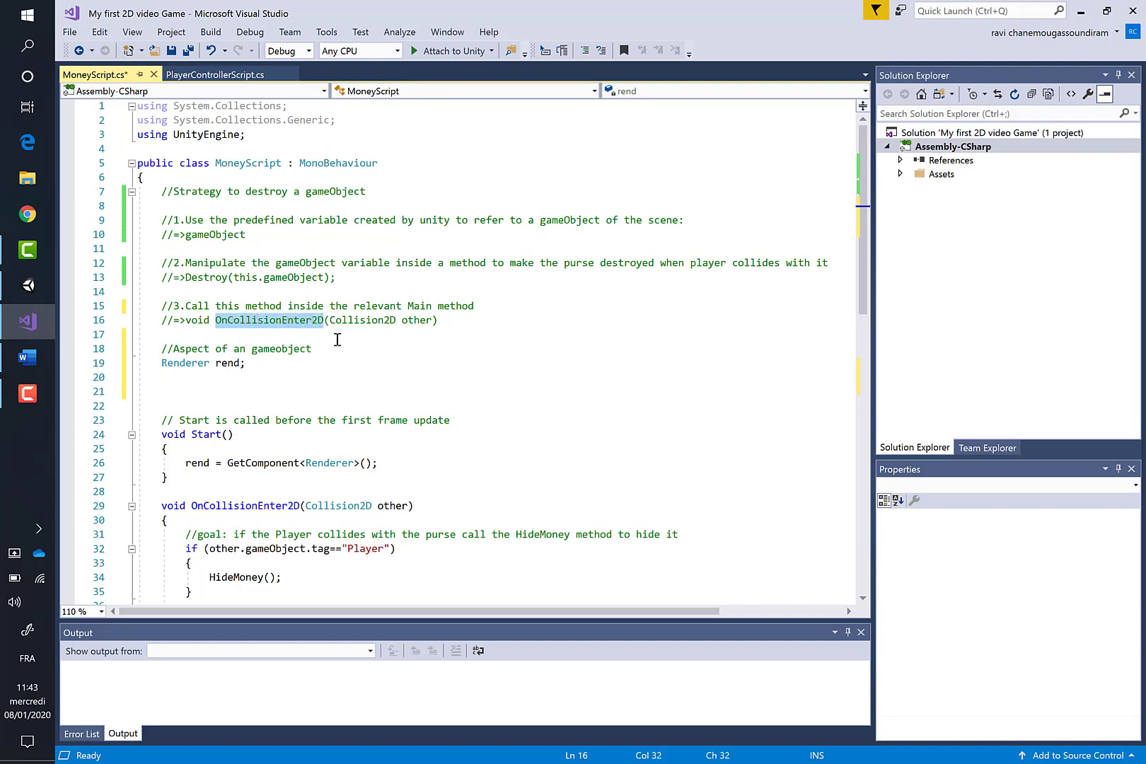
Fill DestroyMoney's body with Destroy(this.gameObject); using the gameObject IntelliSense completion.
left_click(269, 388)
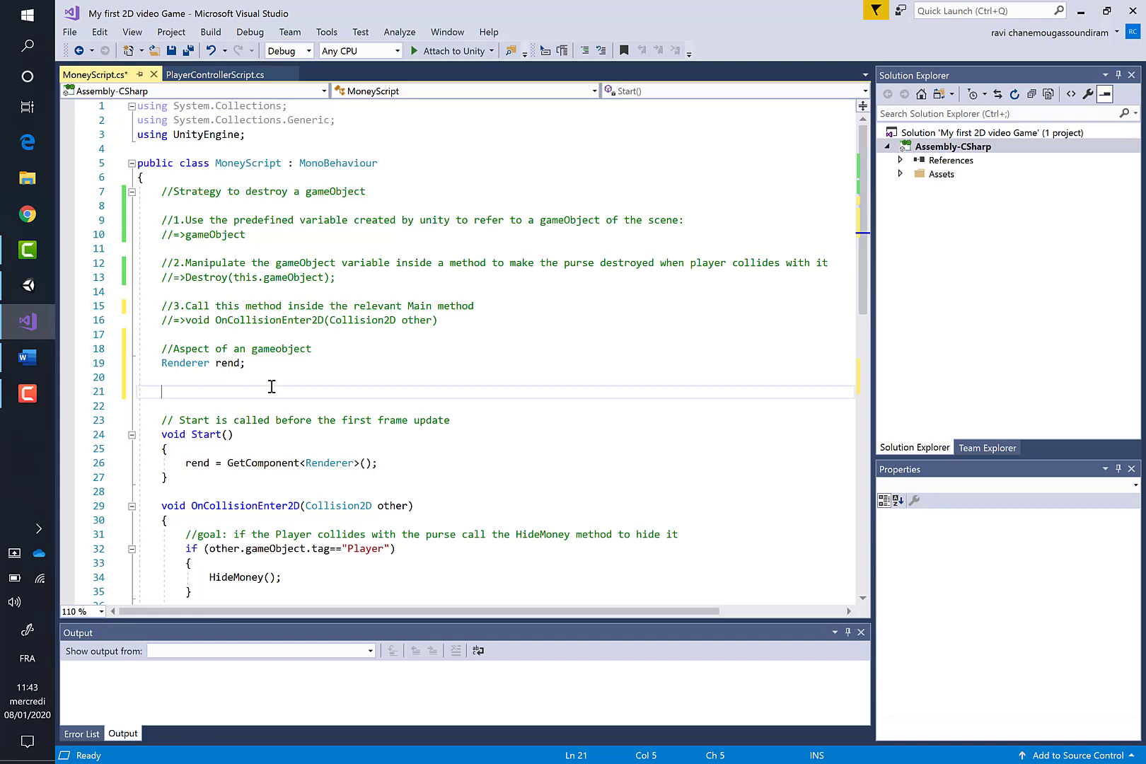
scroll(269, 388, "down", 3)
scroll(269, 388, "down", 3)
scroll(269, 388, "down", 1)
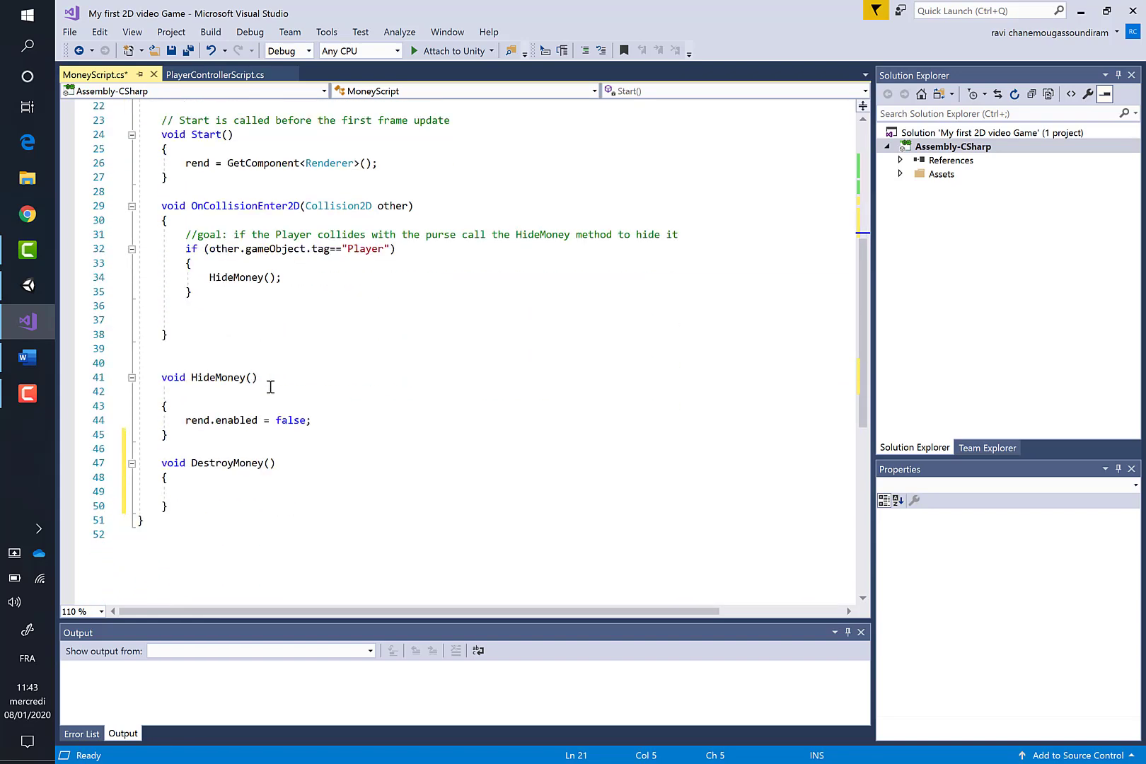
scroll(269, 388, "down", 2)
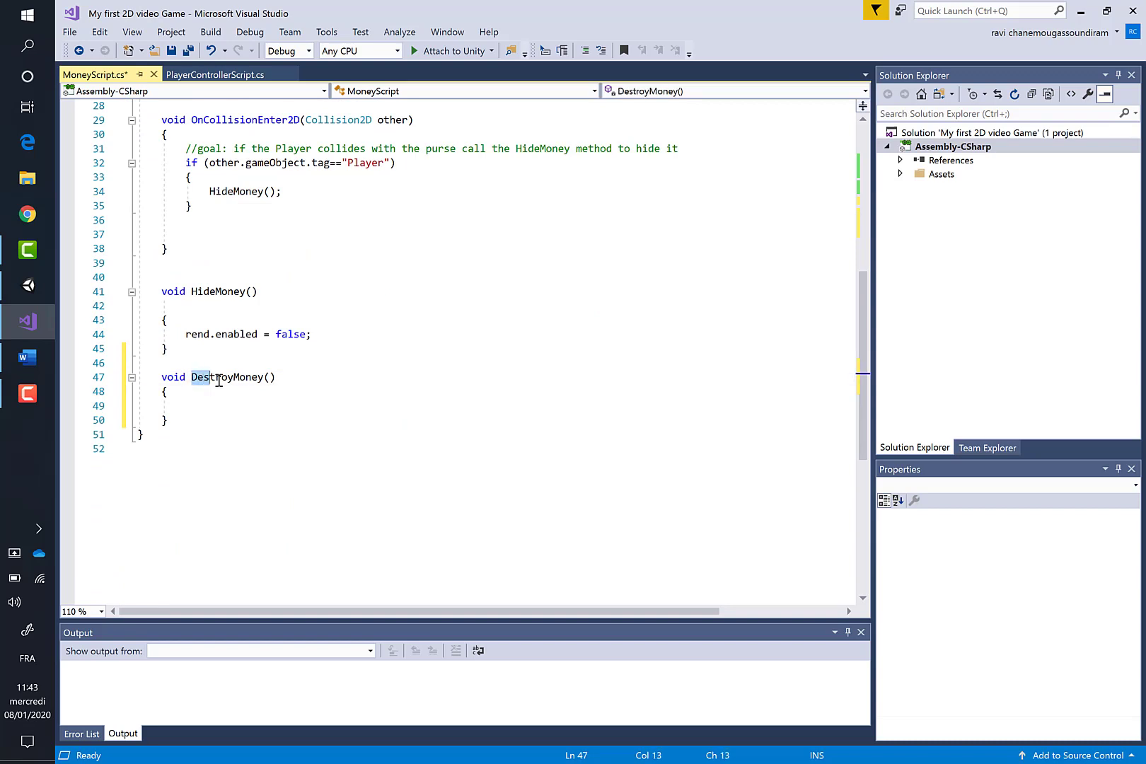
left_click_drag(189, 380, 296, 378)
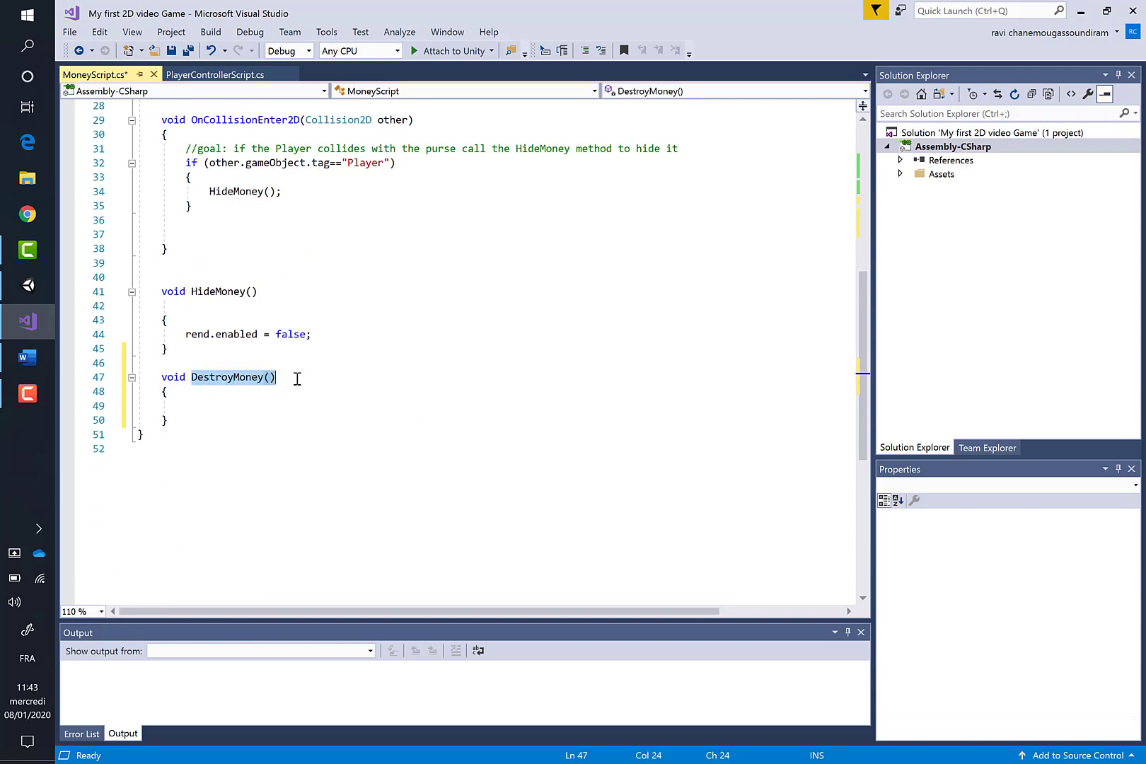
left_click(195, 406)
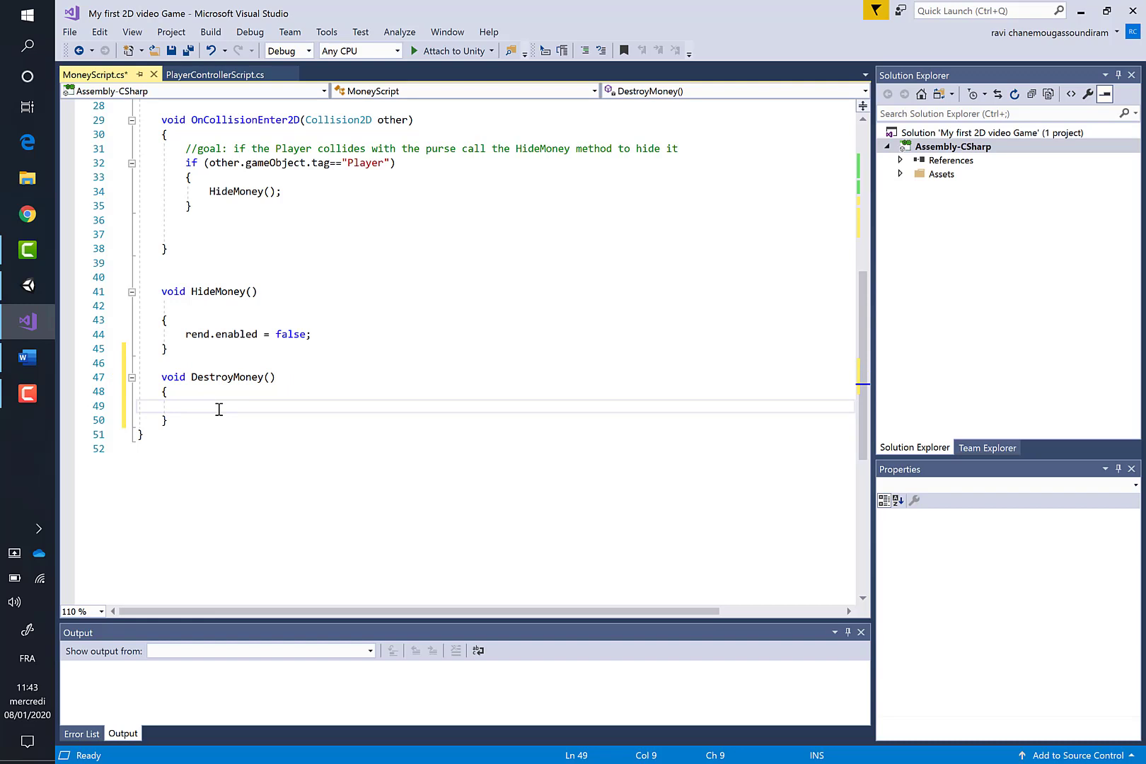
type("Destro")
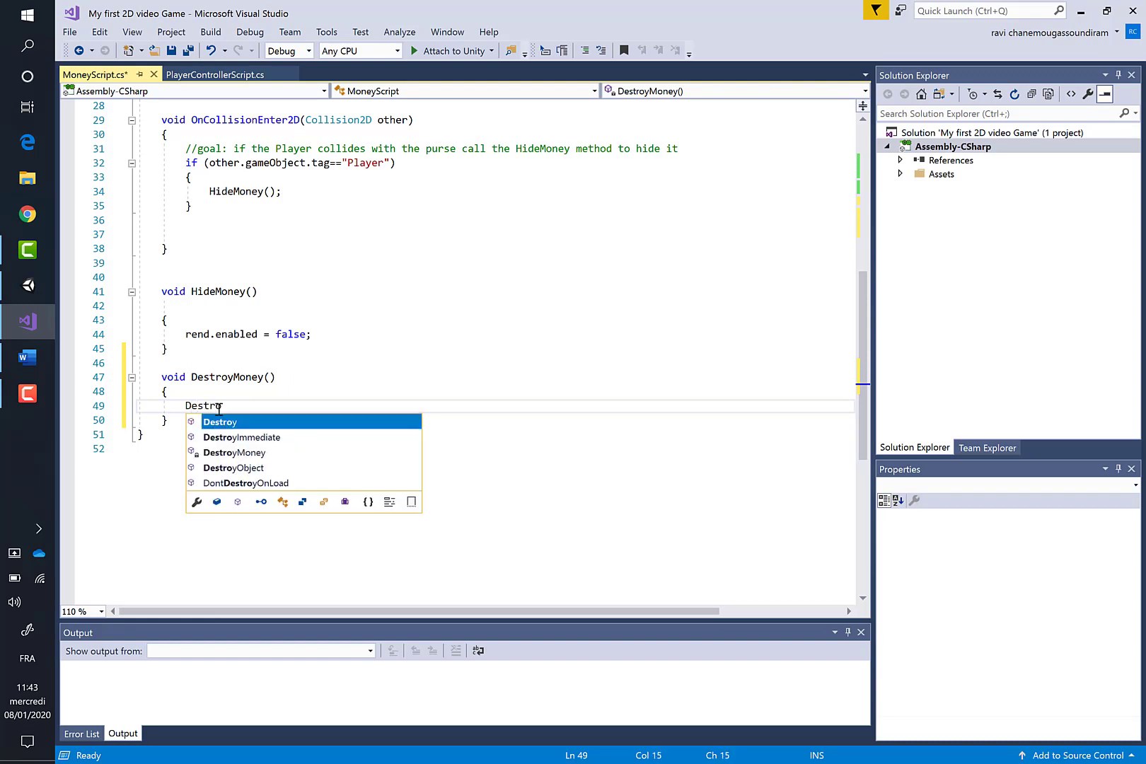
type("y(")
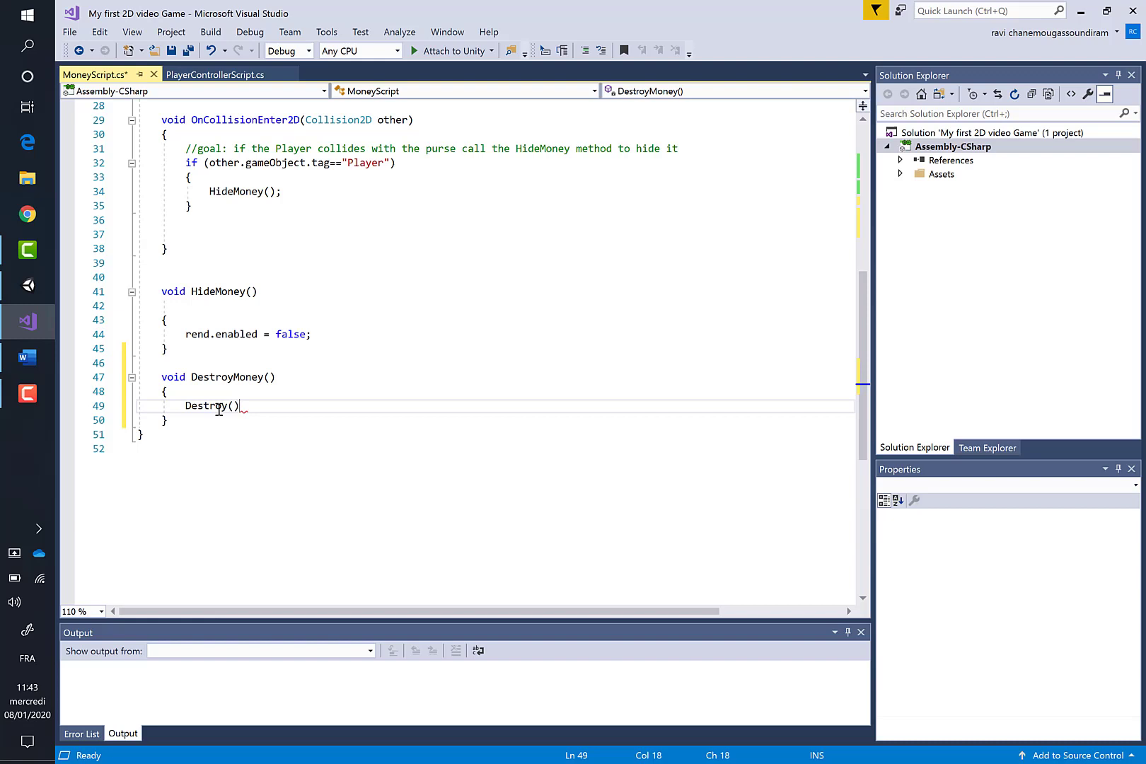
type(")")
type(";")
left_click(233, 407)
type("this")
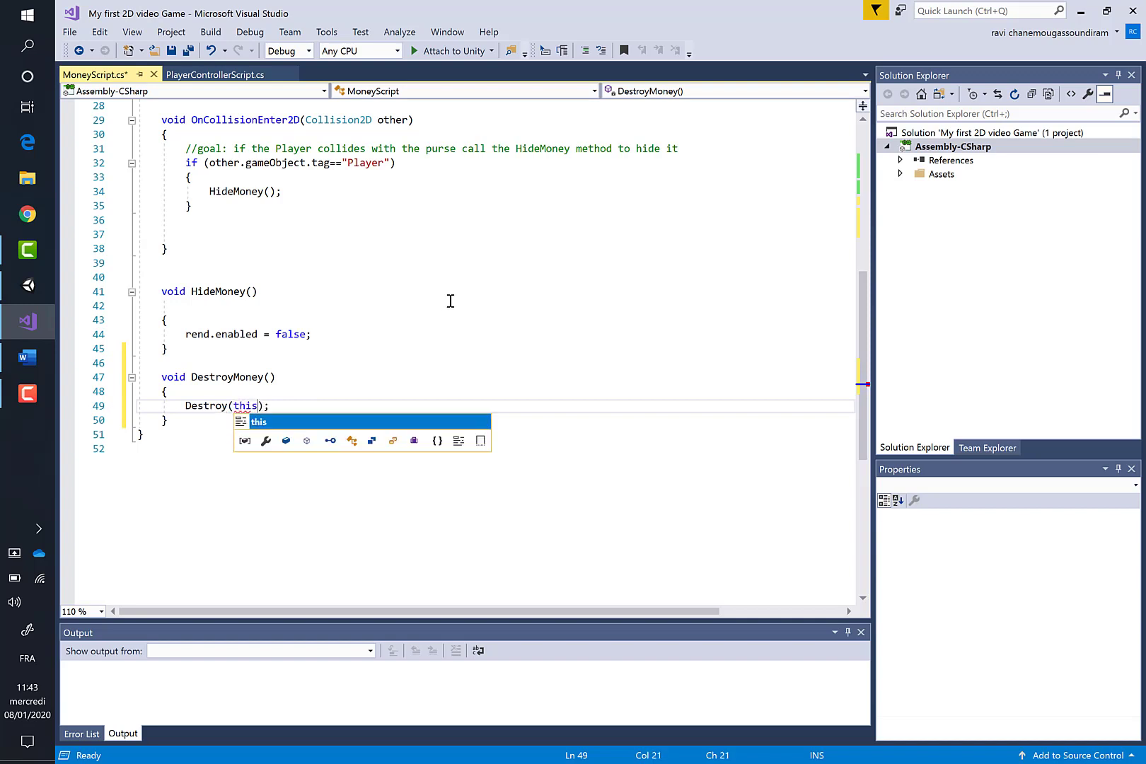
type(".")
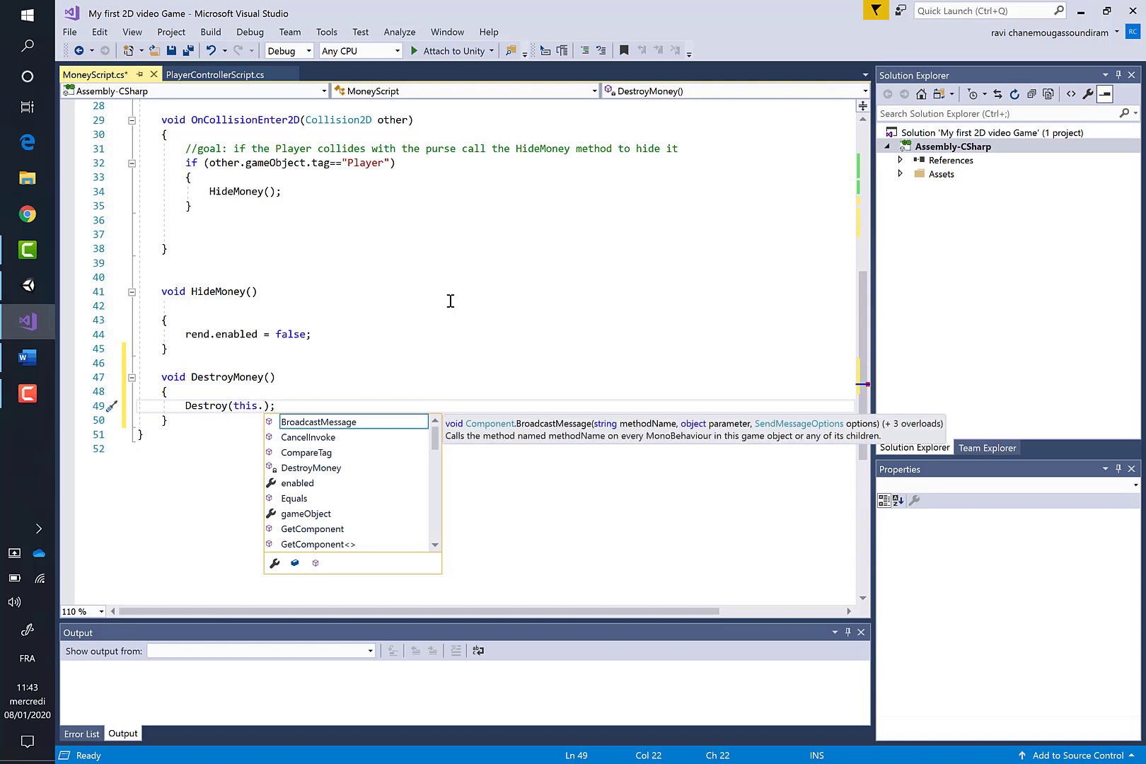
type("h")
key("BackSpace")
type("game")
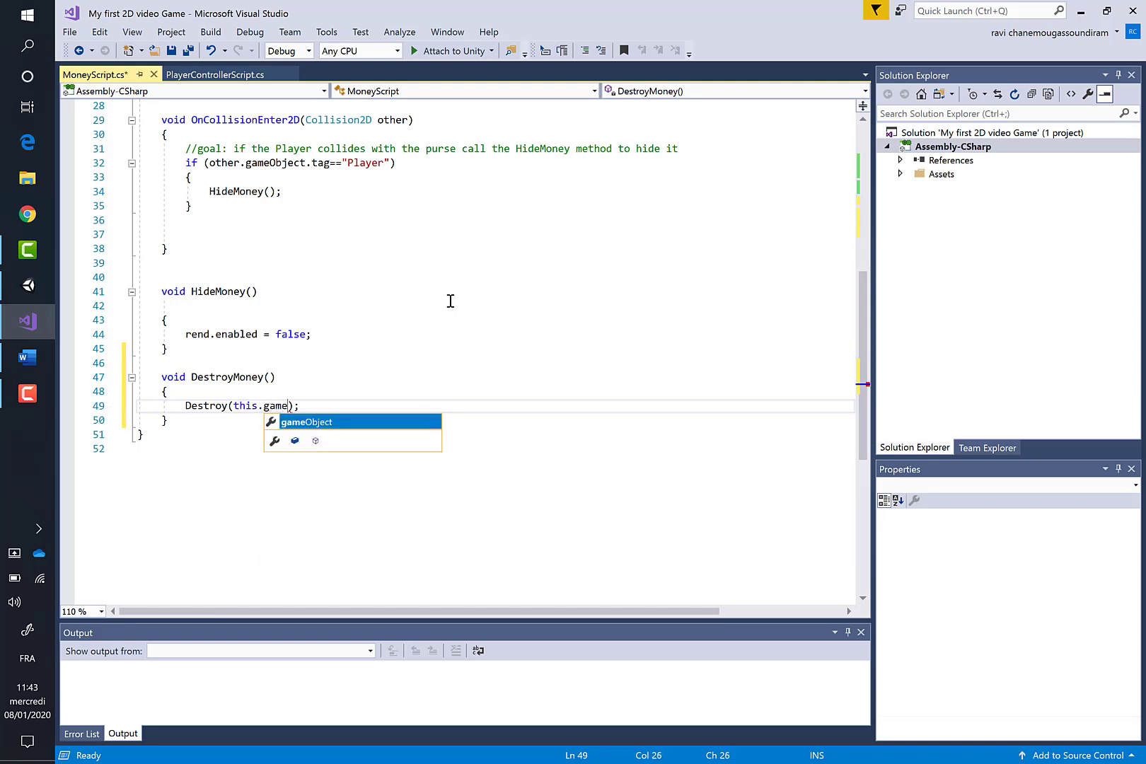
key("Tab")
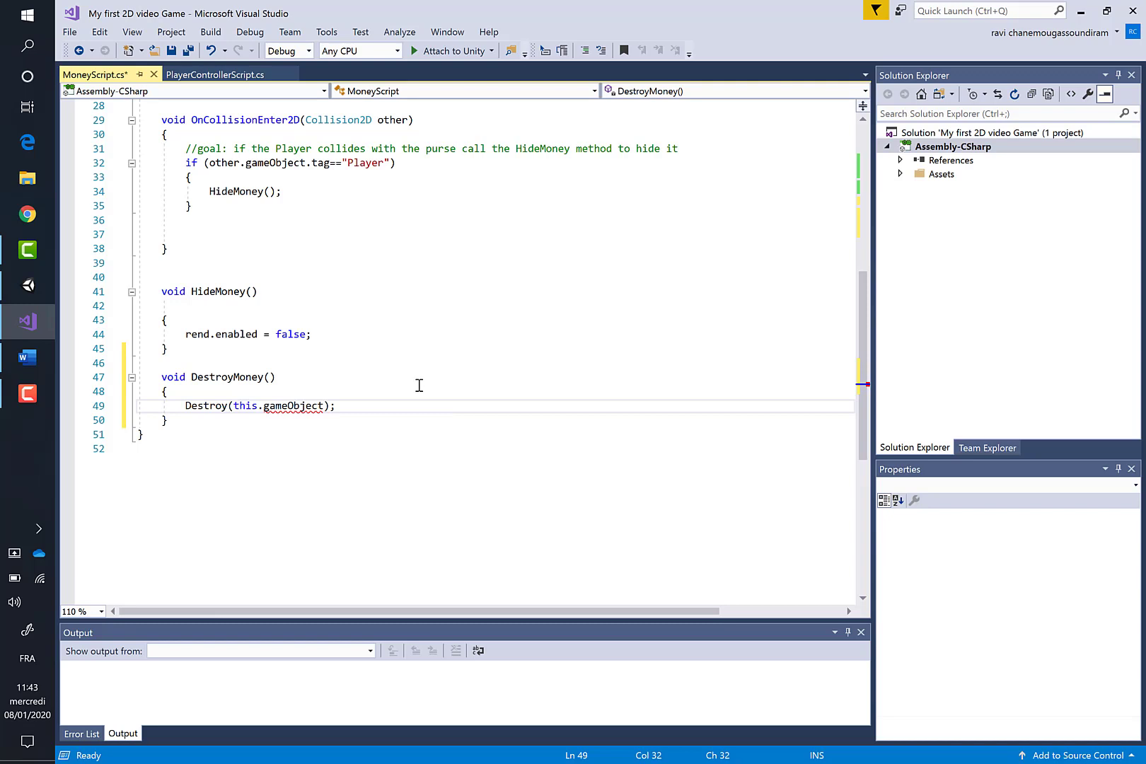
left_click(402, 407)
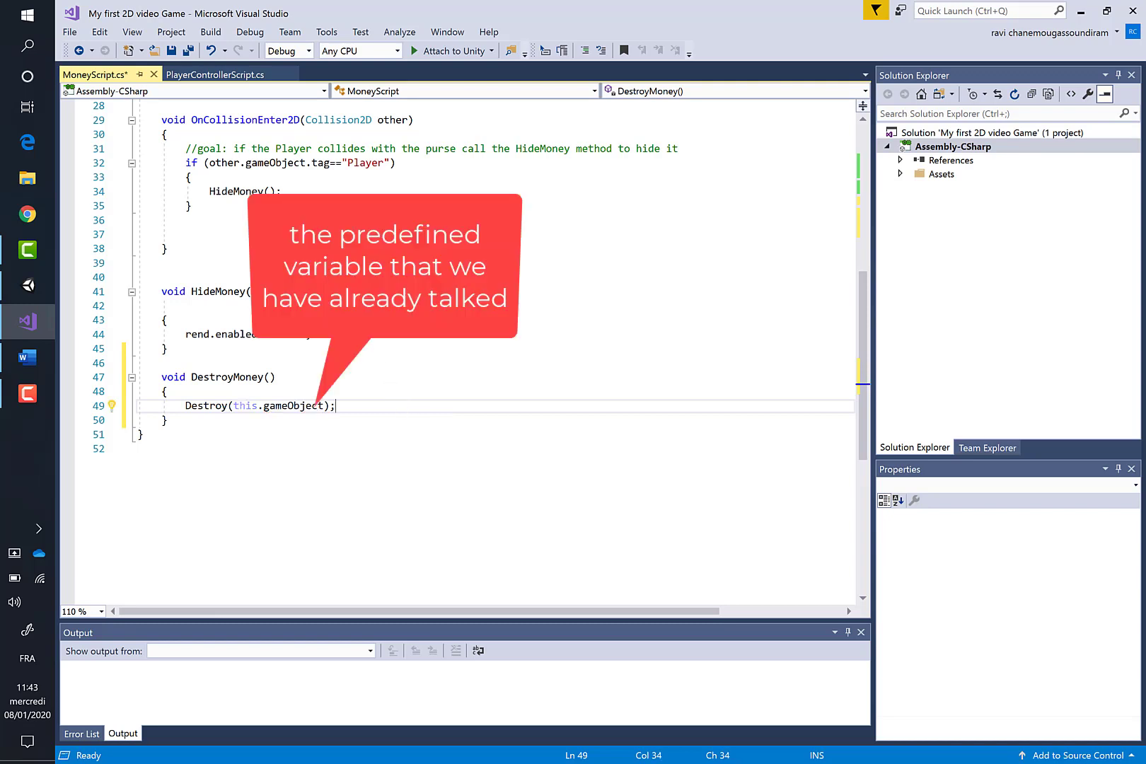
left_click_drag(190, 376, 298, 379)
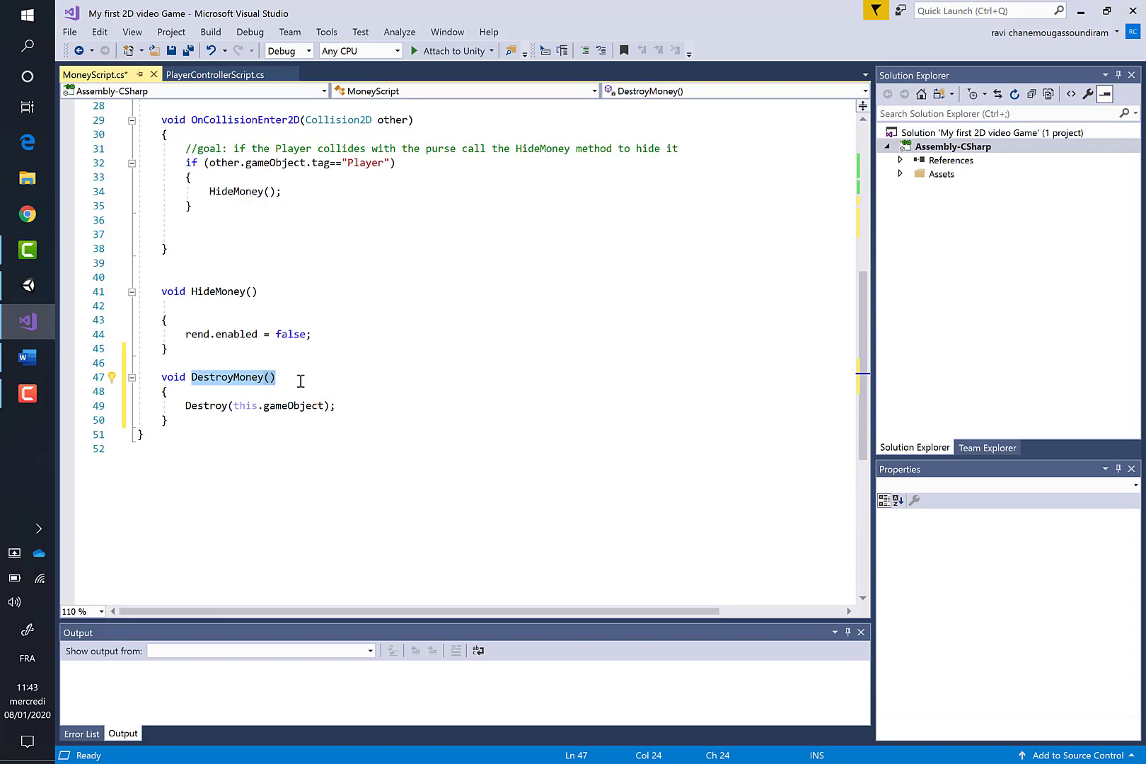
scroll(300, 381, "up", 3)
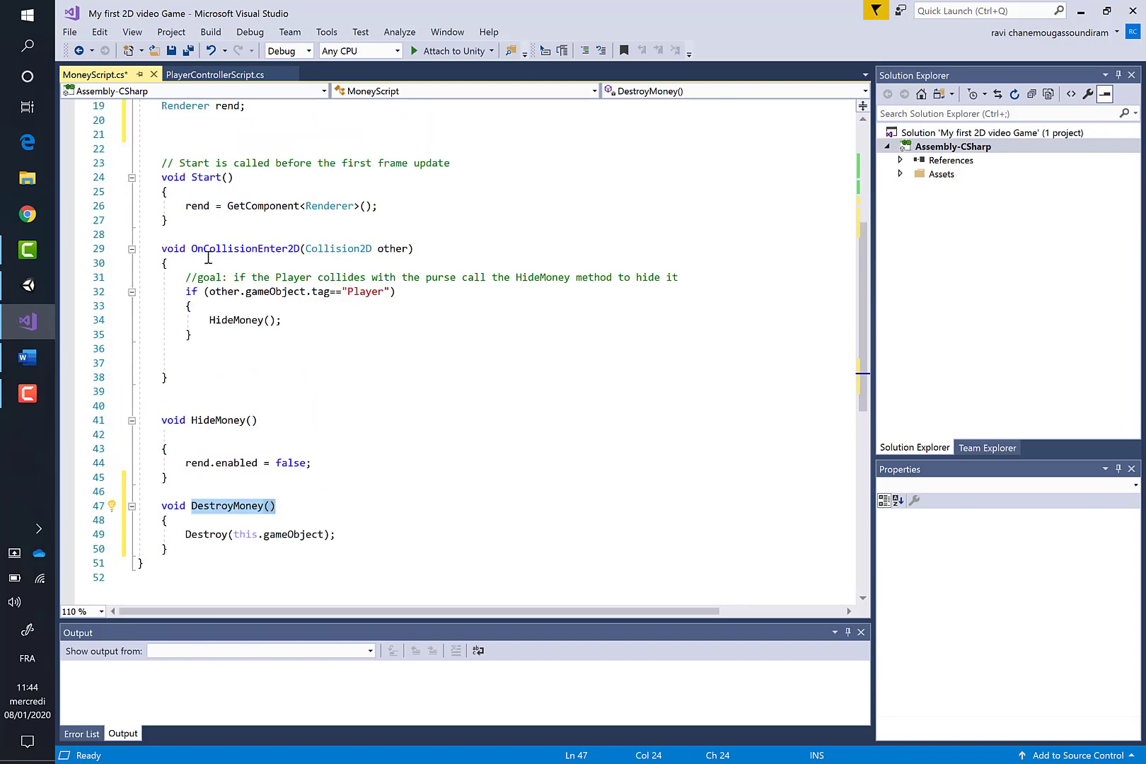
Add a DestroyMoney(); call below HideMoney() in OnCollisionEnter2D and save MoneyScript.
left_click_drag(189, 250, 301, 251)
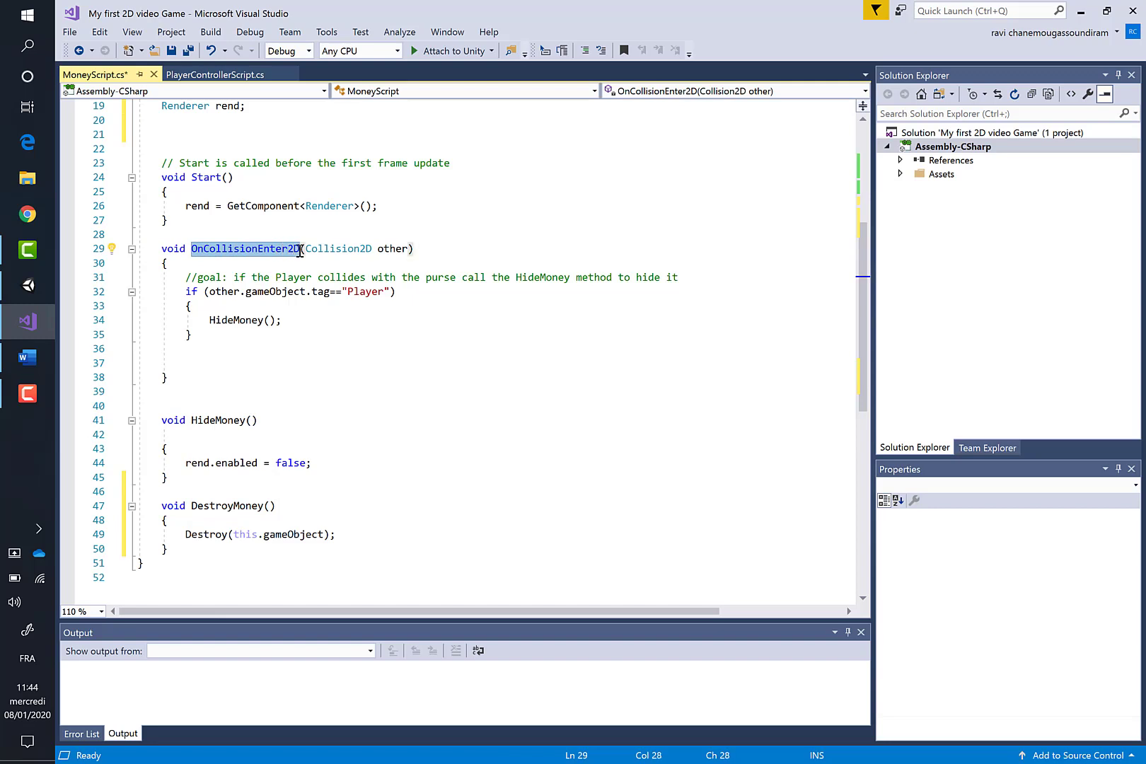
left_click(299, 321)
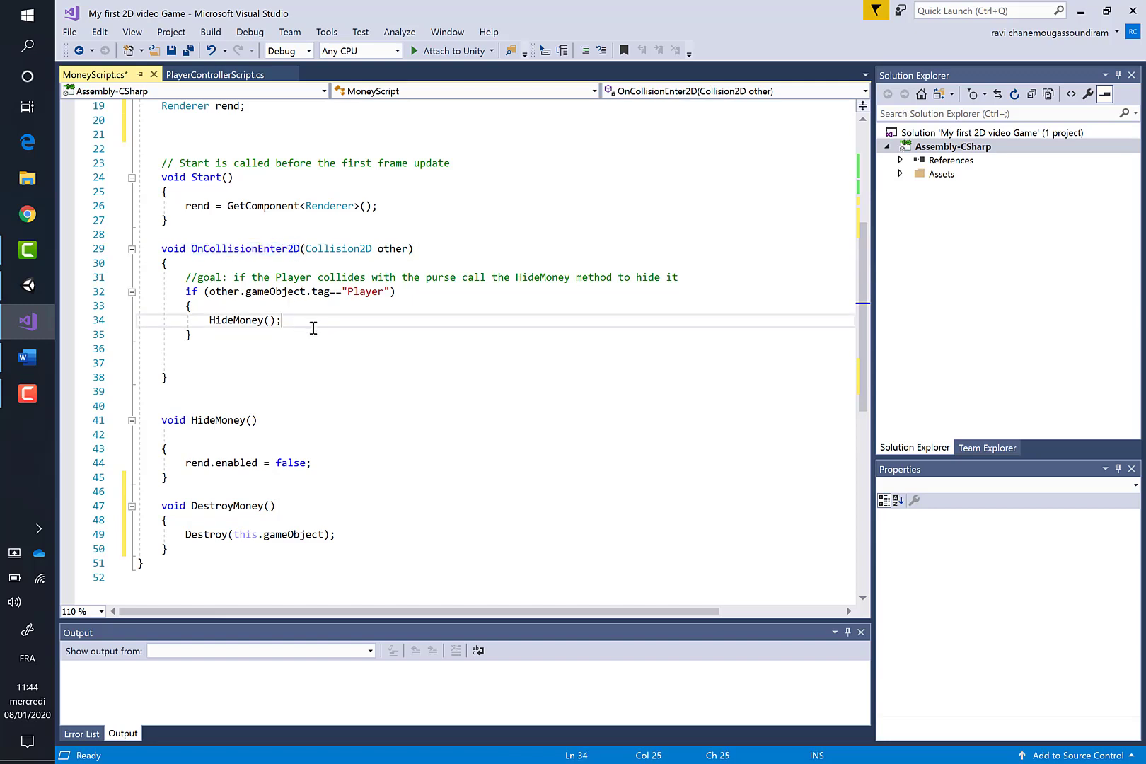
key("Return")
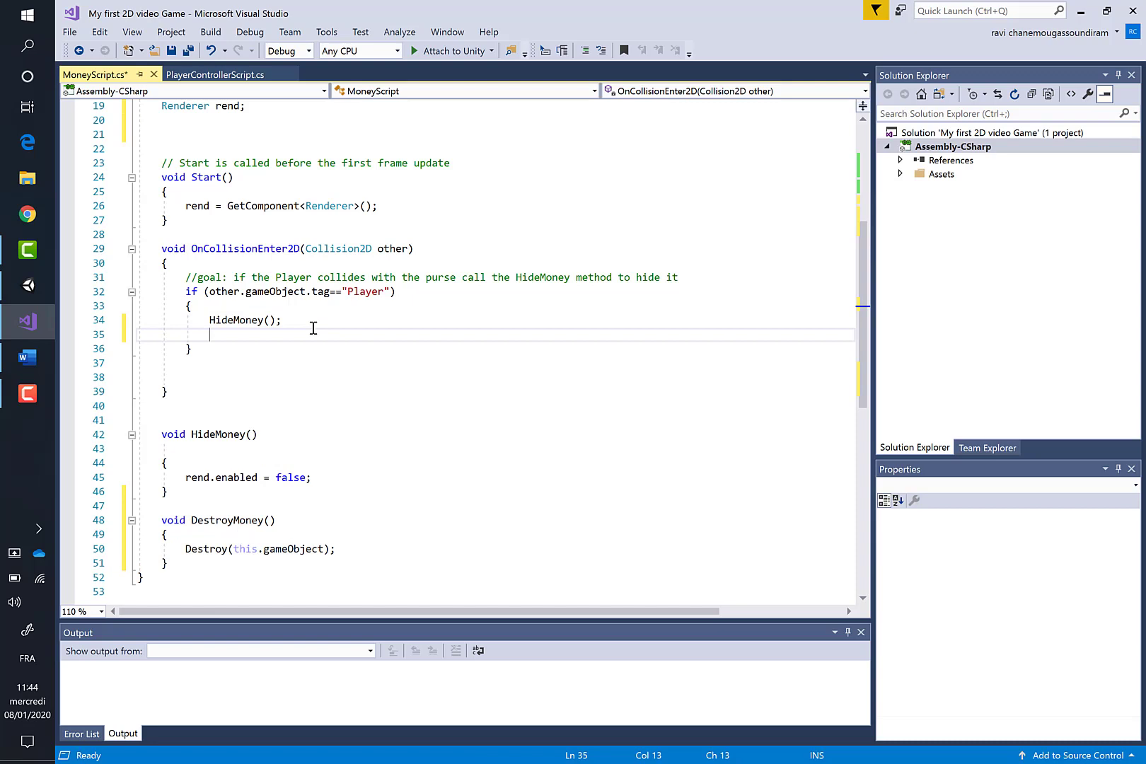
type("DestroyMoney();")
left_click(173, 51)
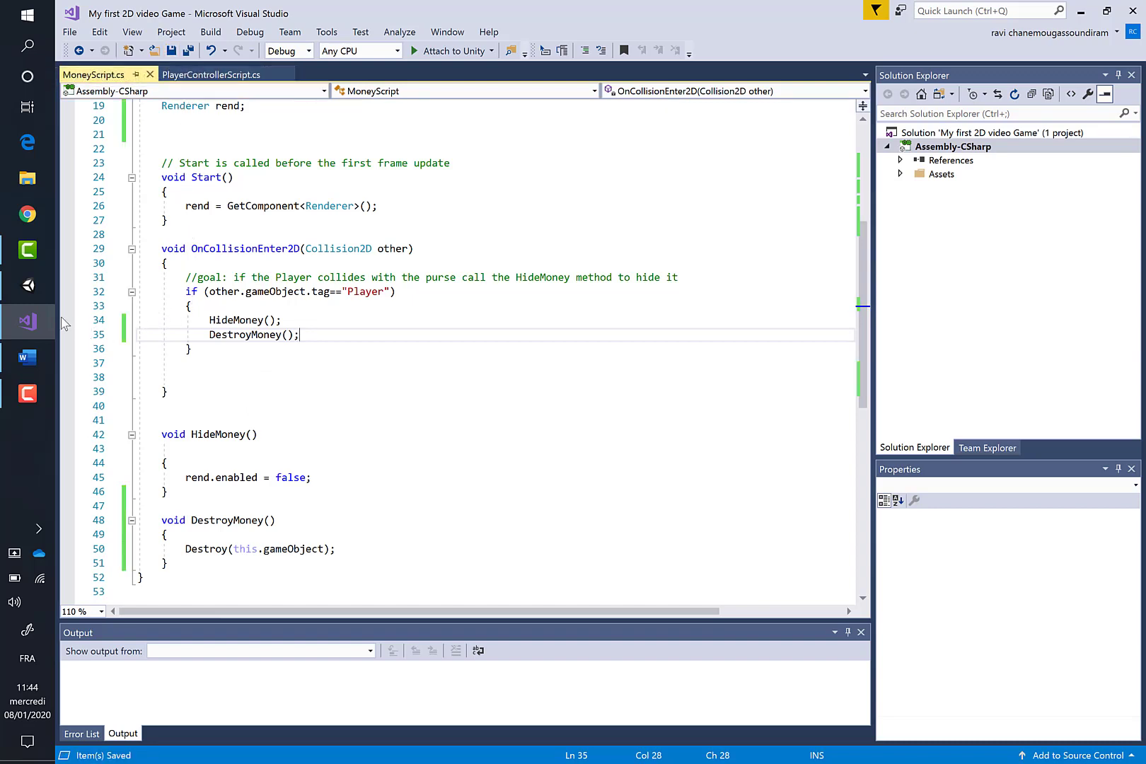
In Unity play mode, walk the player right into the purses, then expand Collectibles.
left_click(27, 285)
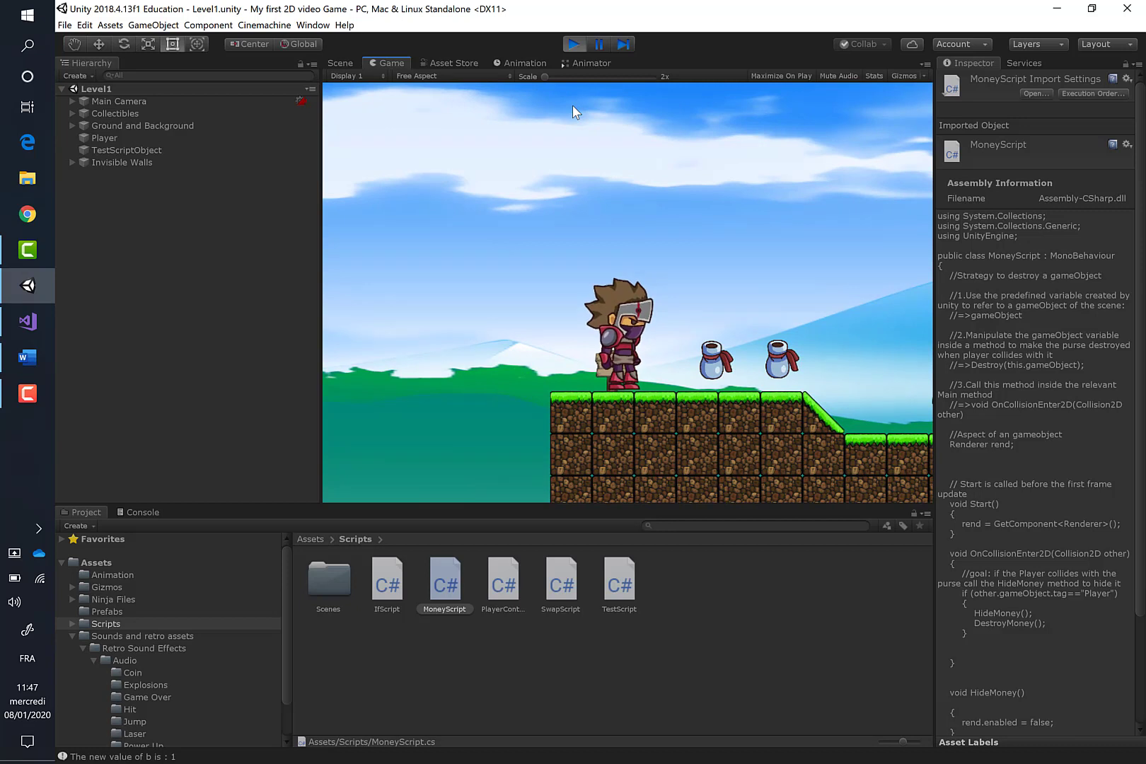
key("Right")
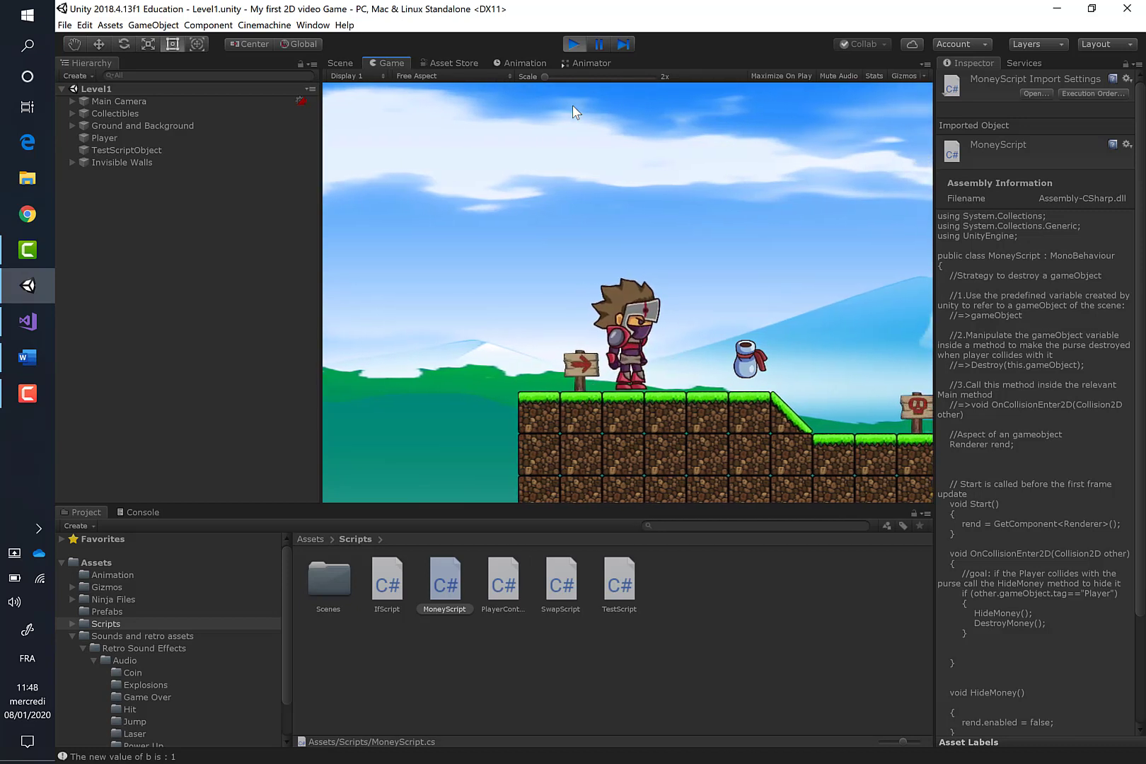
key("Right")
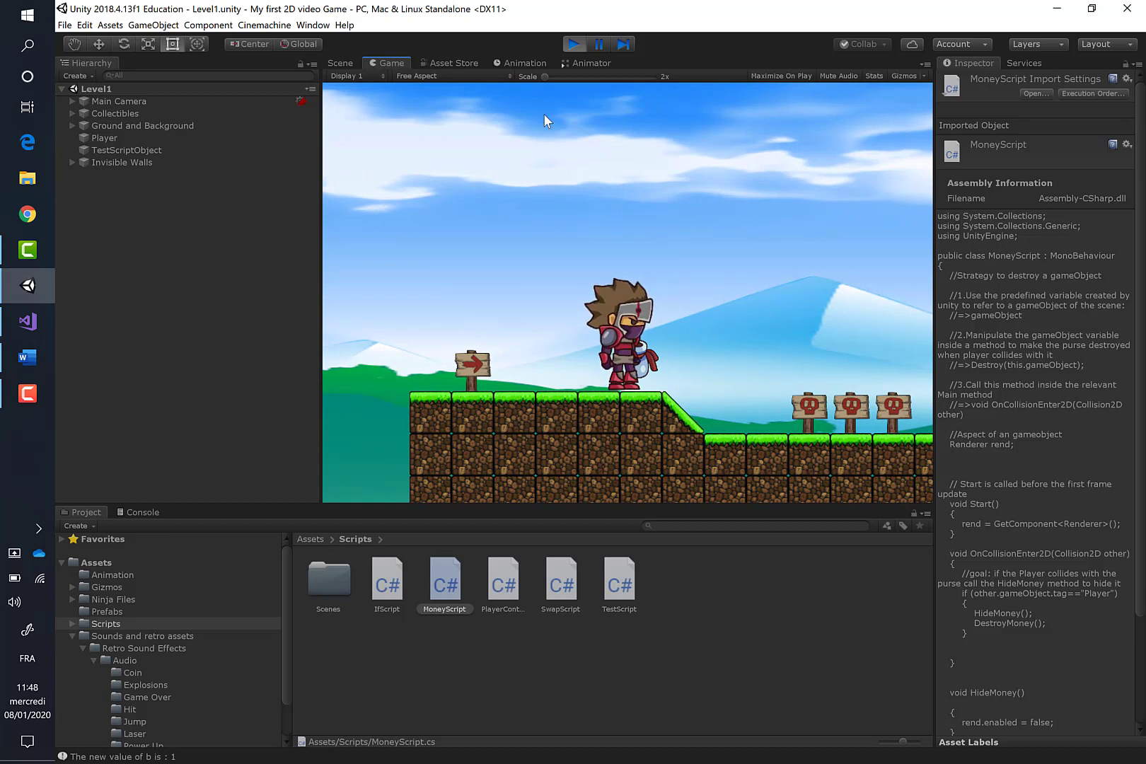
left_click(72, 114)
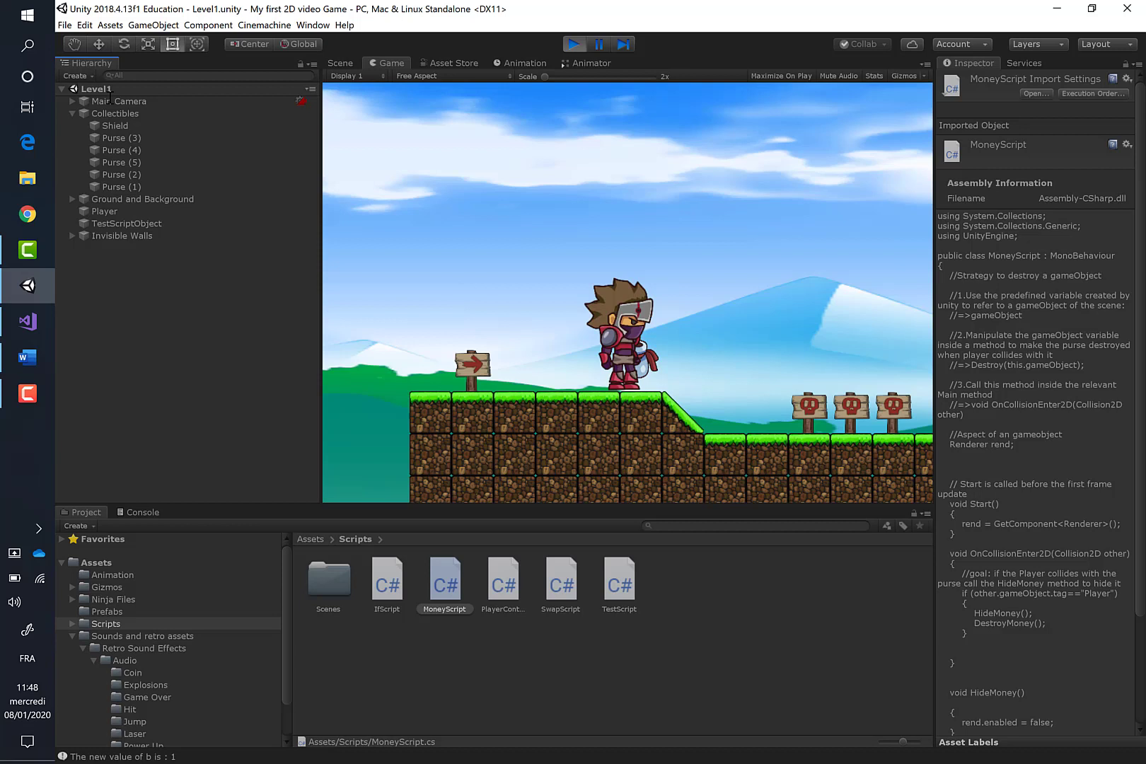